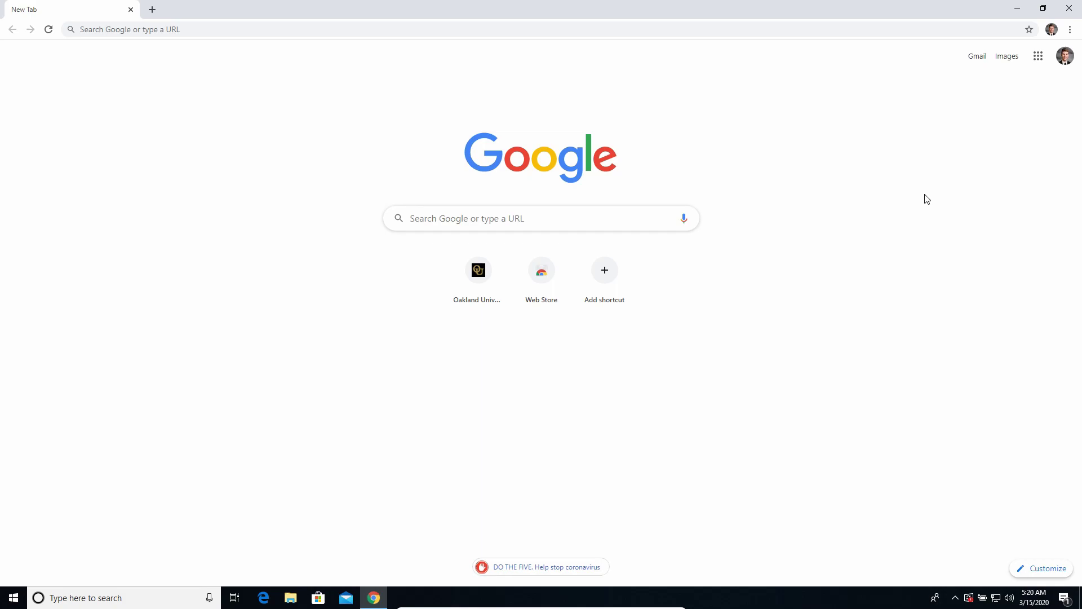
- Open Google Calendar from the Google apps grid, showing the March 15–21, 2020 week
click(1040, 65)
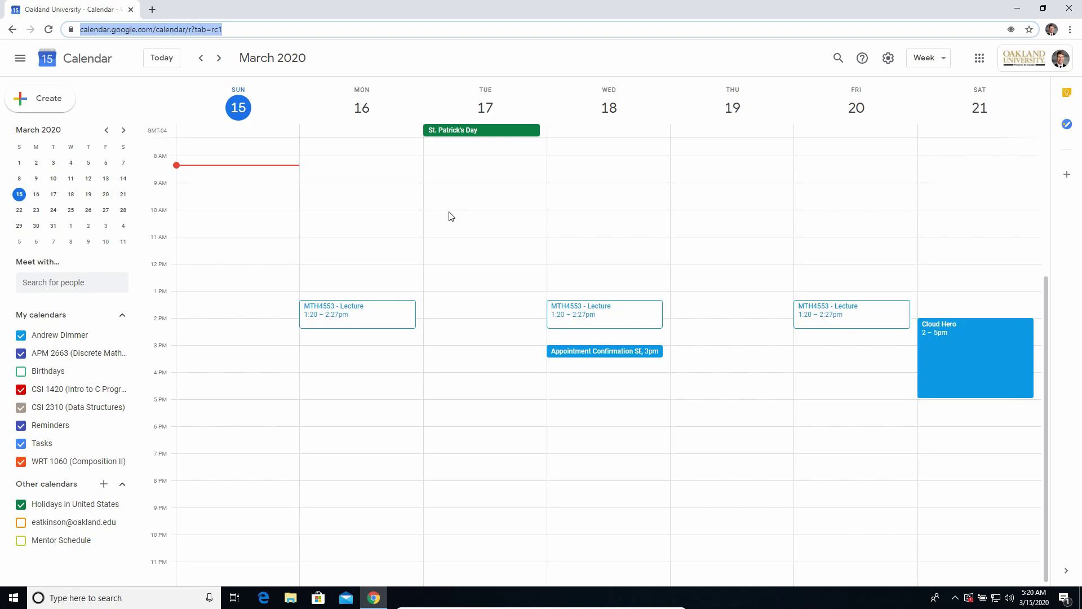
- Create an event on Tuesday, March 17 from 10:00am to 11:47am
click(456, 232)
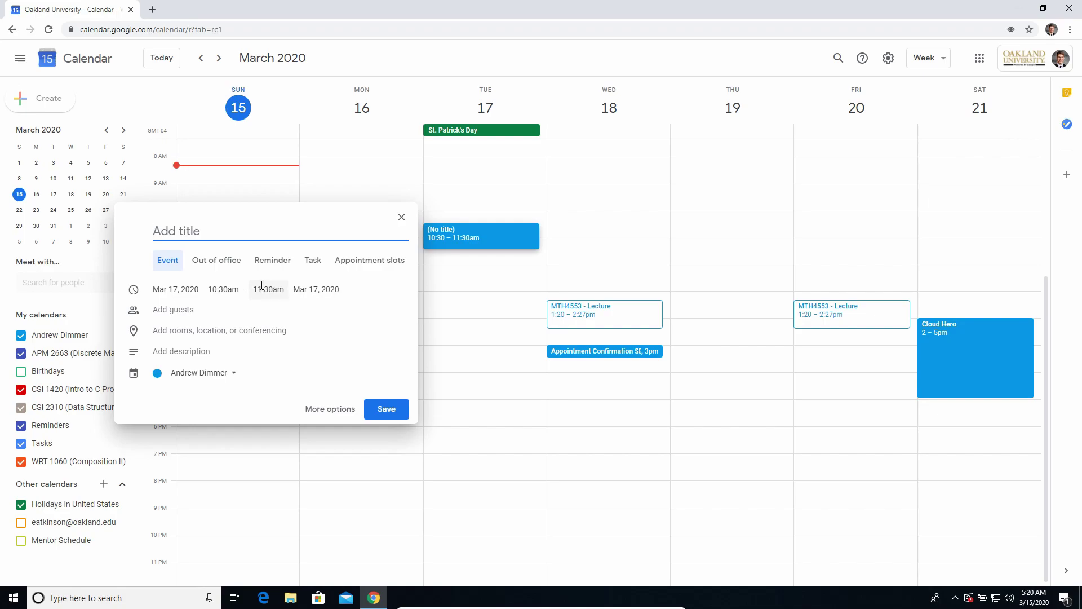
click(227, 287)
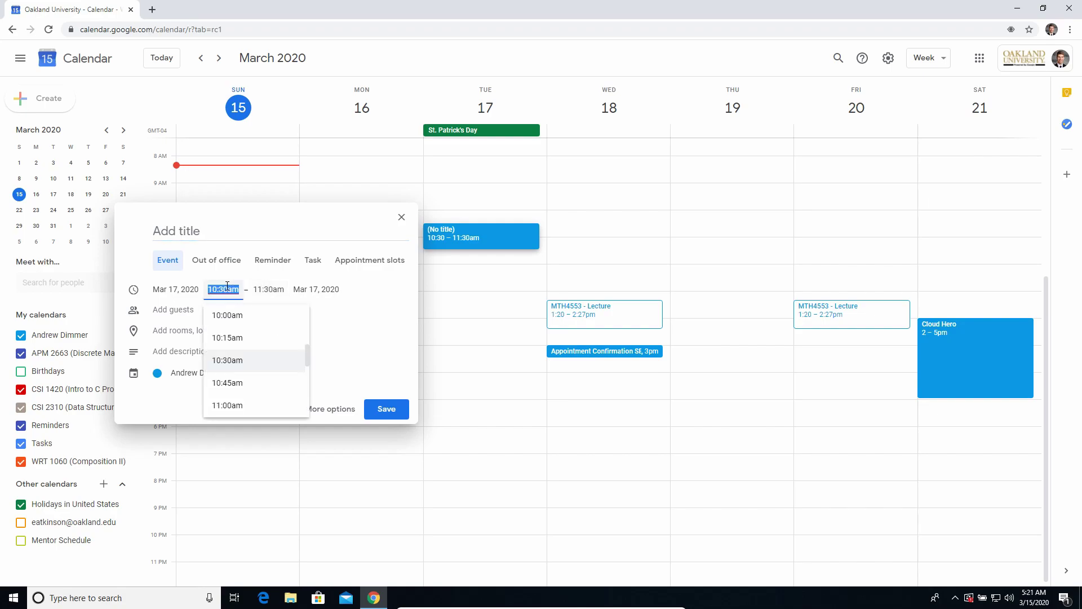
click(233, 316)
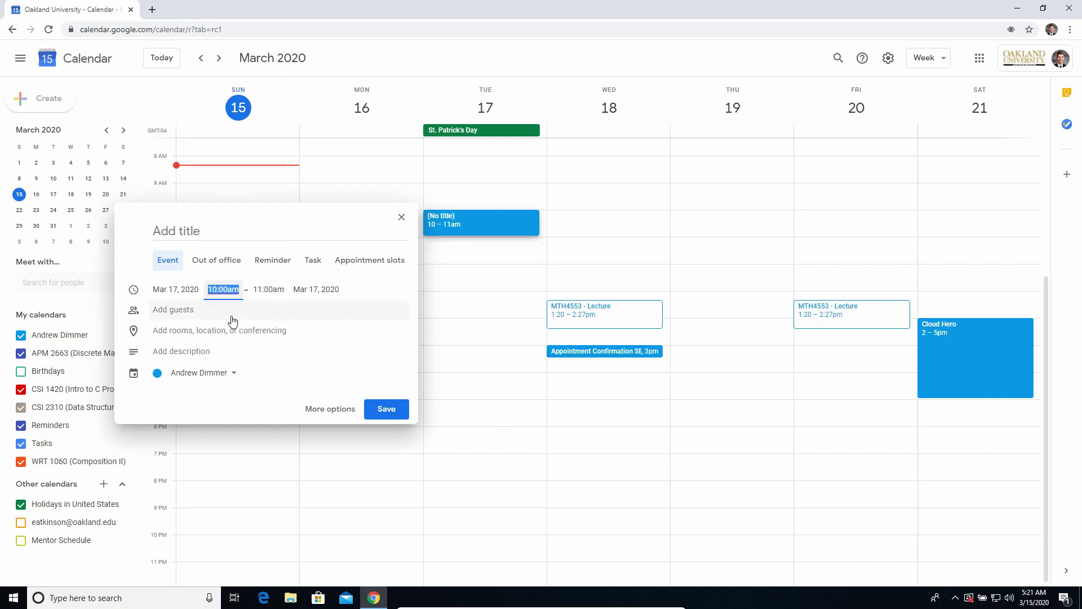
click(269, 289)
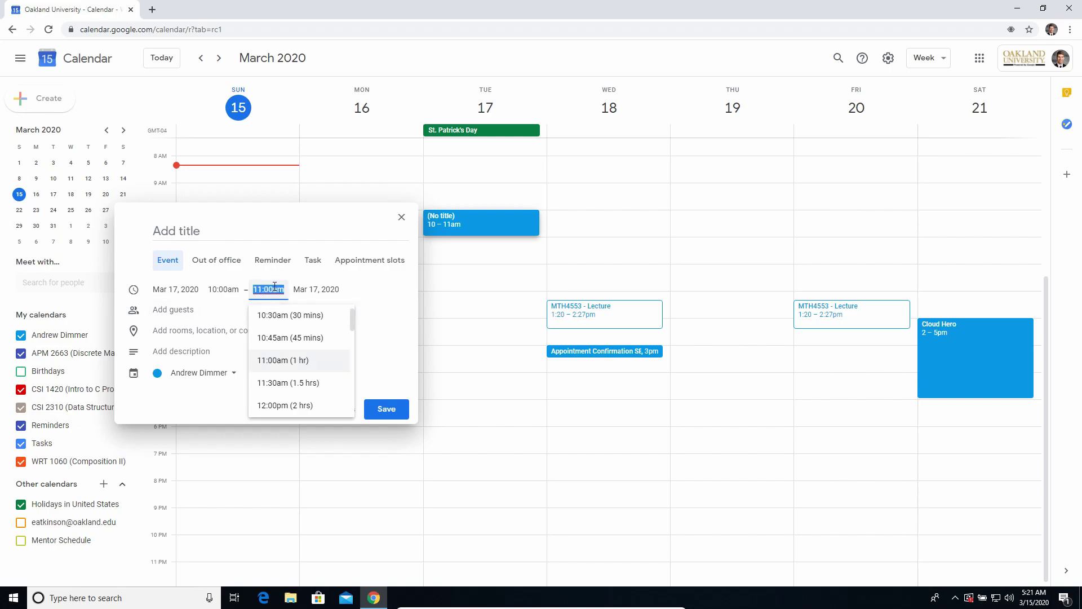
click(273, 289)
key(BackSpace)
key(BackSpace)
text(47)
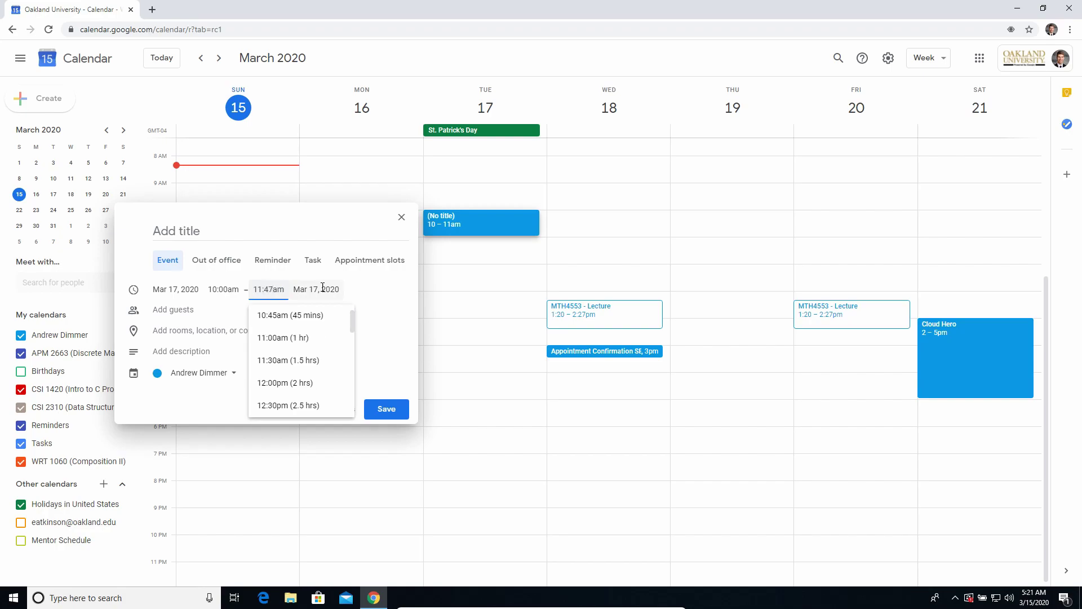
click(369, 303)
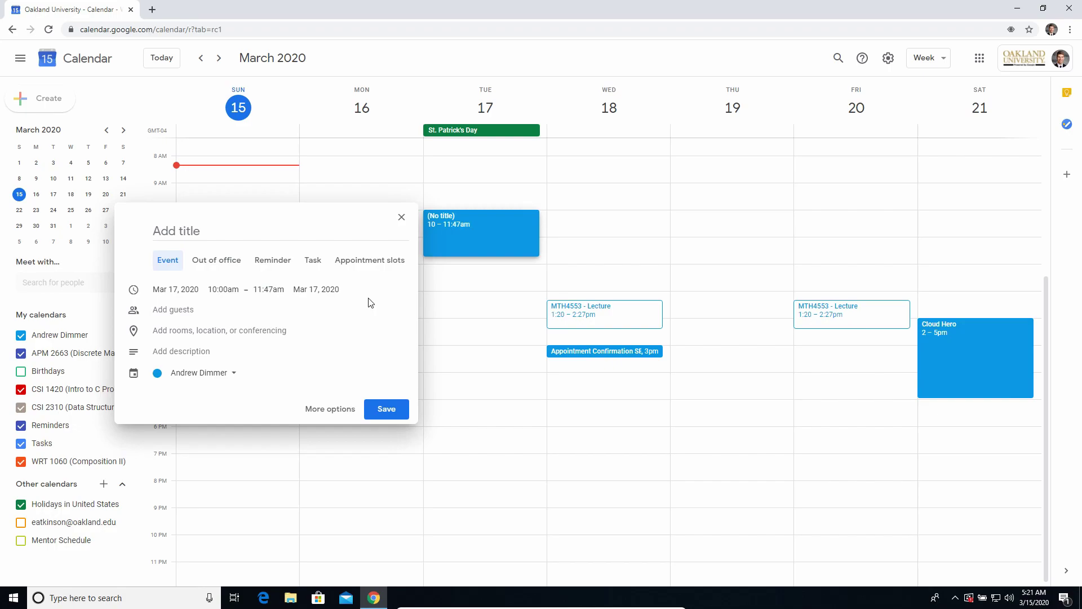
- Title the Tuesday 10:00am event 'CSI 3450'
click(197, 239)
text(CSI 3450)
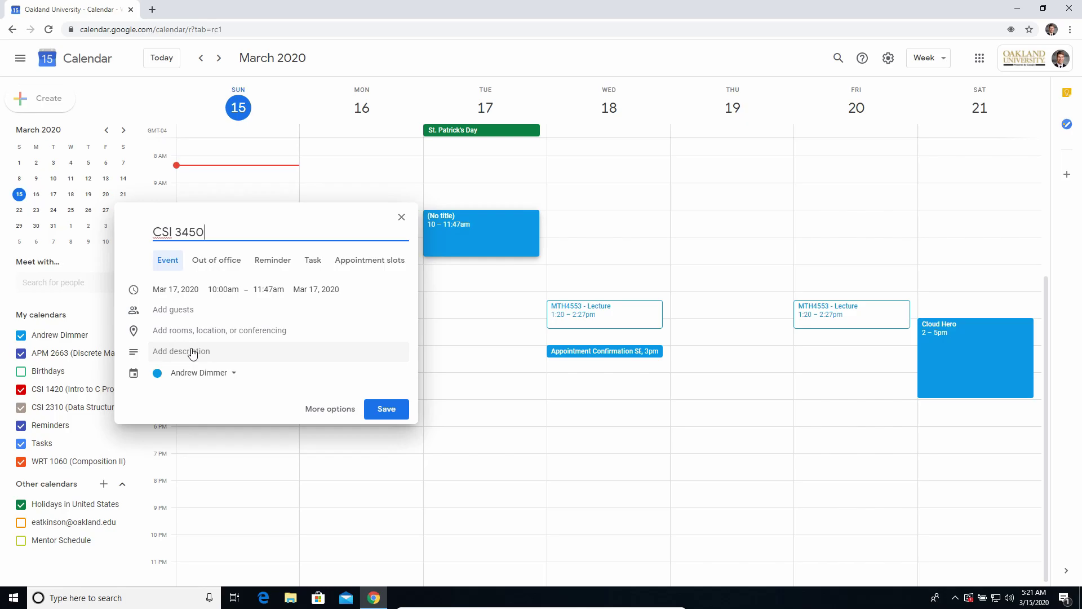
- Open the full details page for CSI 3450 and expand its 'Does not repeat' menu
click(303, 408)
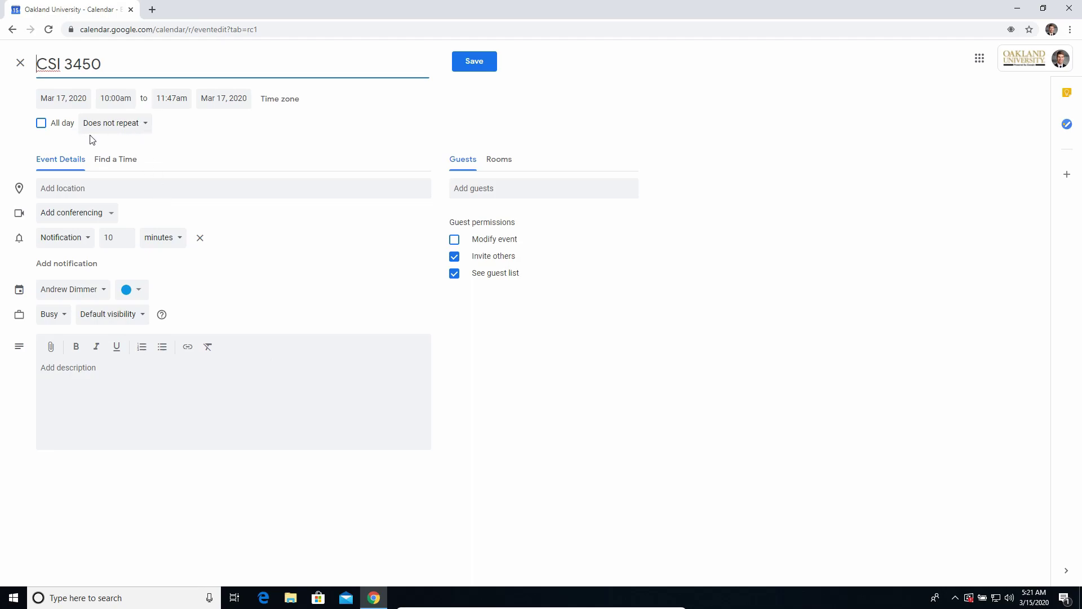
click(135, 131)
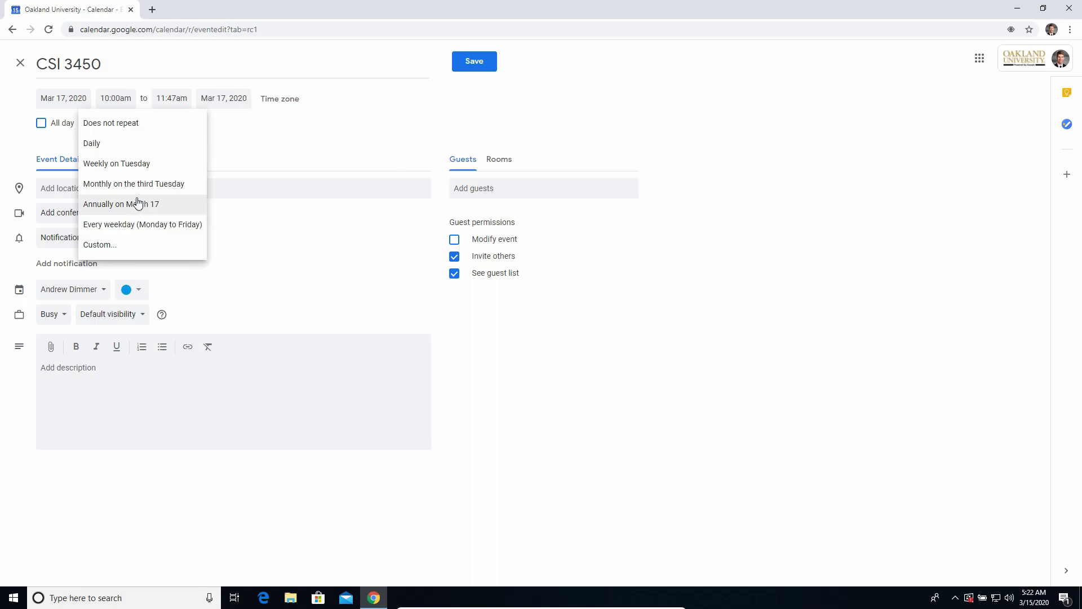
- Set a custom weekly repeat on Tuesday and Thursday, ending April 18, 2020
click(133, 243)
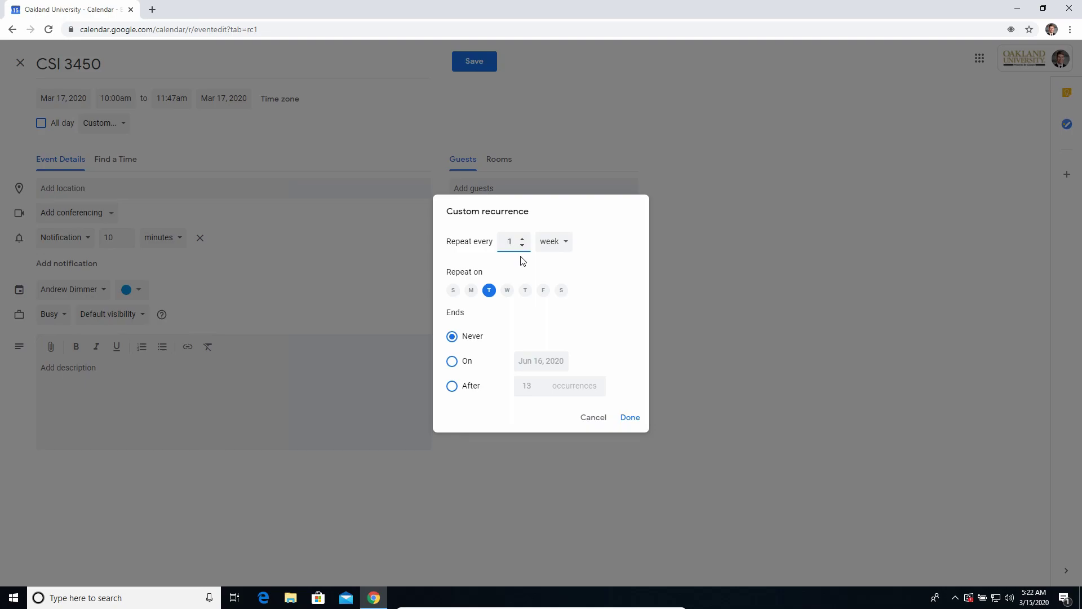
click(525, 289)
click(453, 362)
click(554, 362)
click(639, 384)
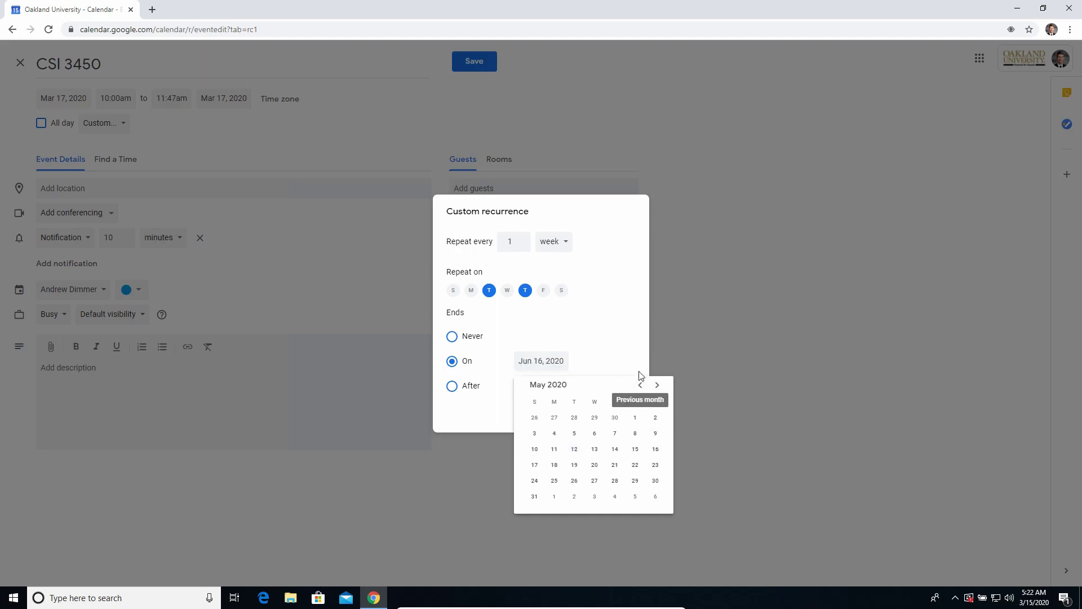
click(640, 384)
click(658, 450)
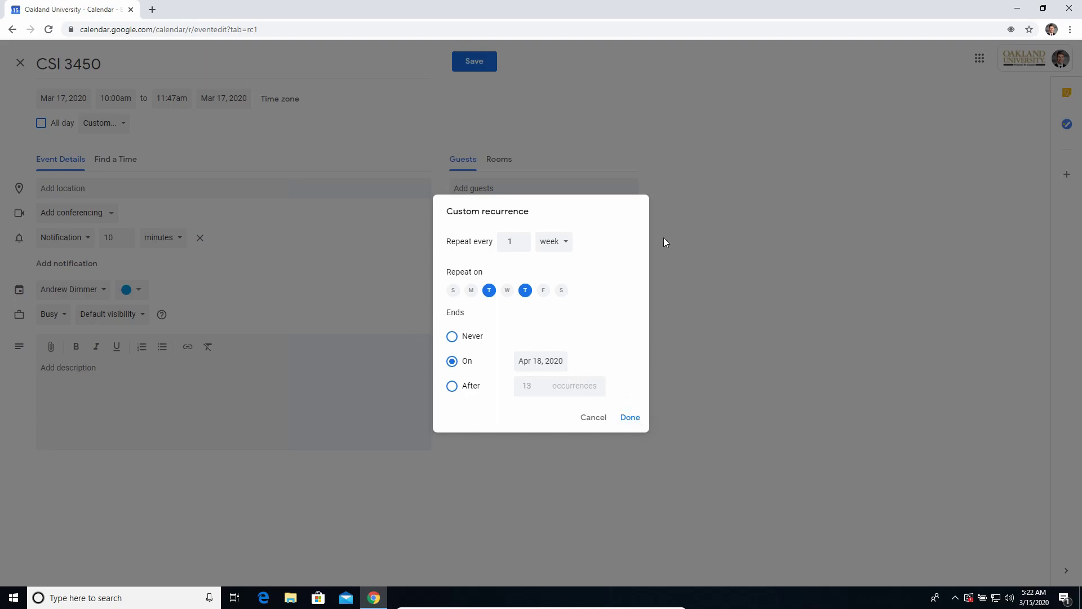
click(629, 417)
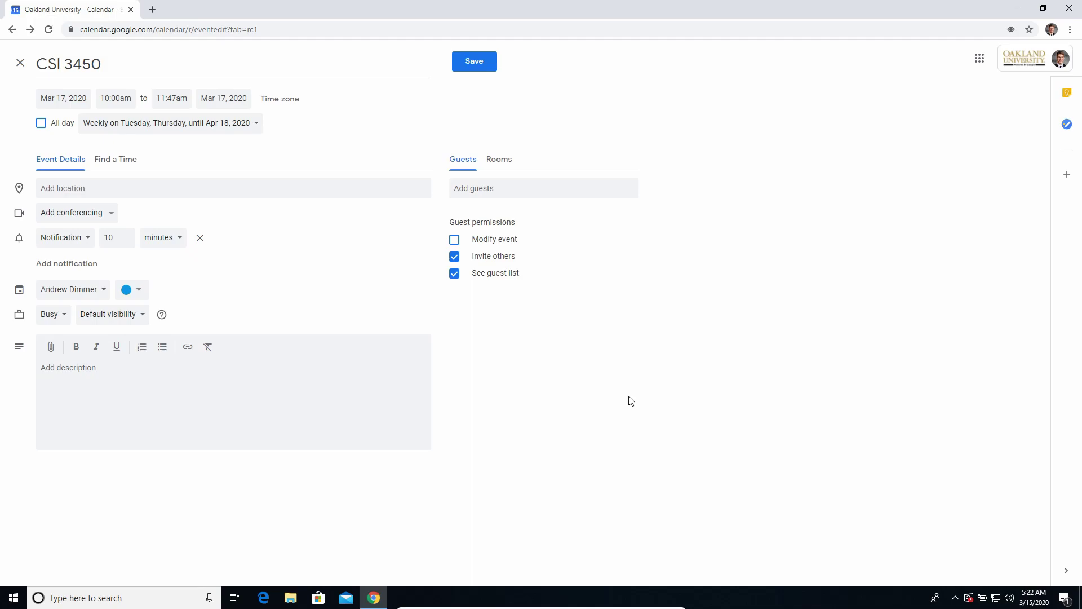
- Add Hangouts Meet conferencing to the CSI 3450 event
click(114, 214)
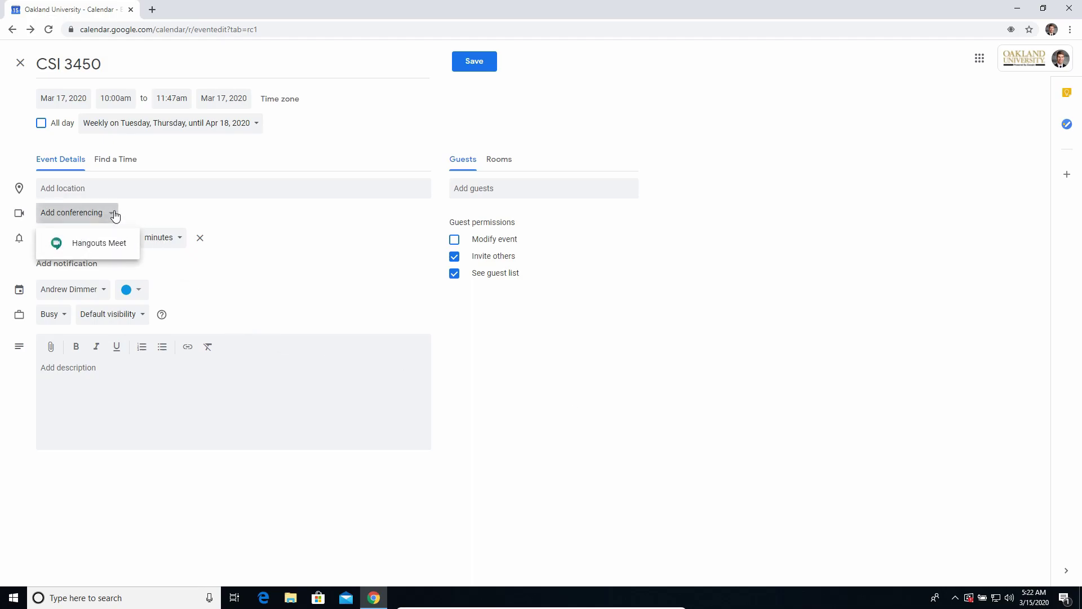
click(101, 244)
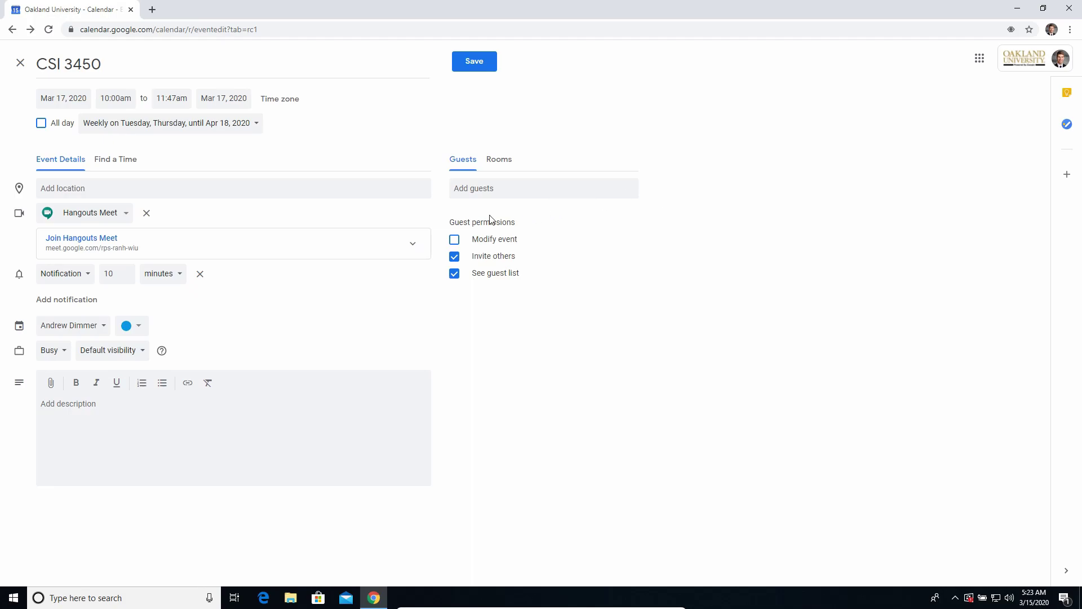
- Select the meet.google.com link in the Hangouts Meet details
drag(145, 252, 10, 251)
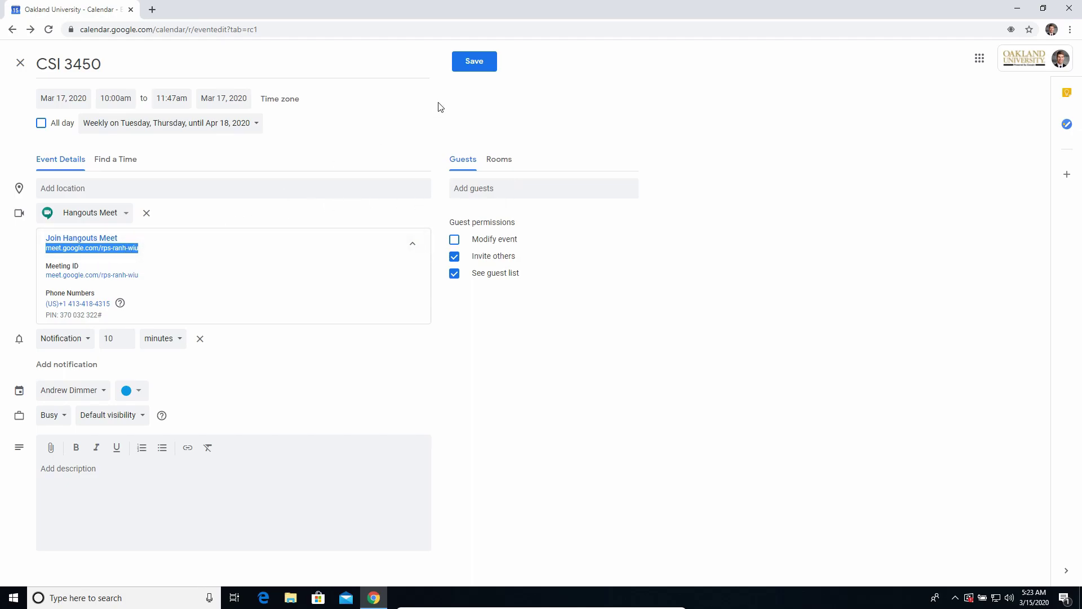
- Save CSI 3450 and page forward week by week to the April 19–25 week
click(468, 66)
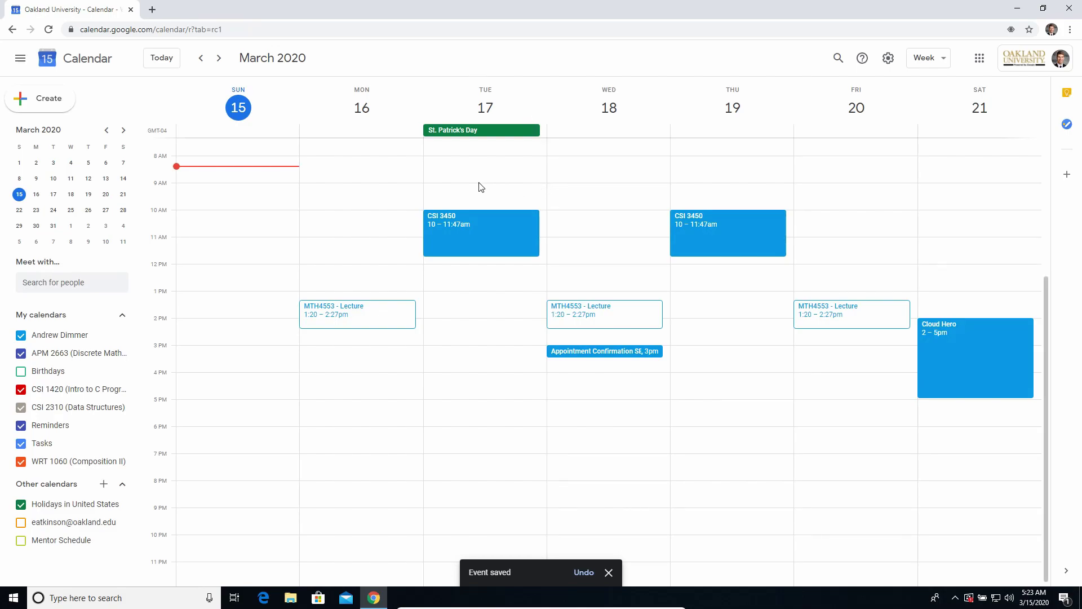
click(222, 65)
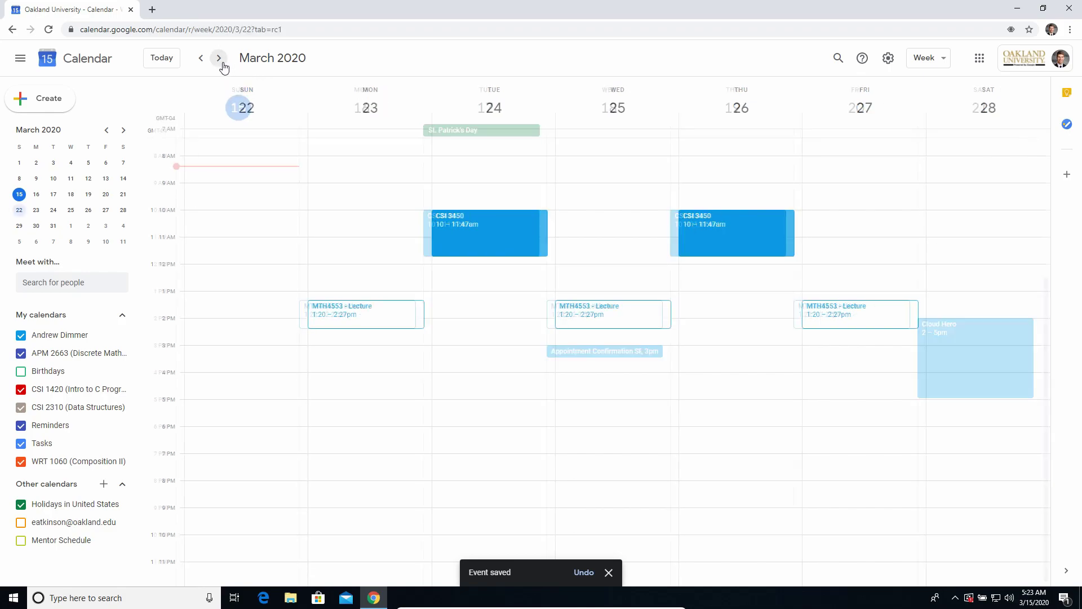
click(219, 66)
click(220, 66)
click(220, 67)
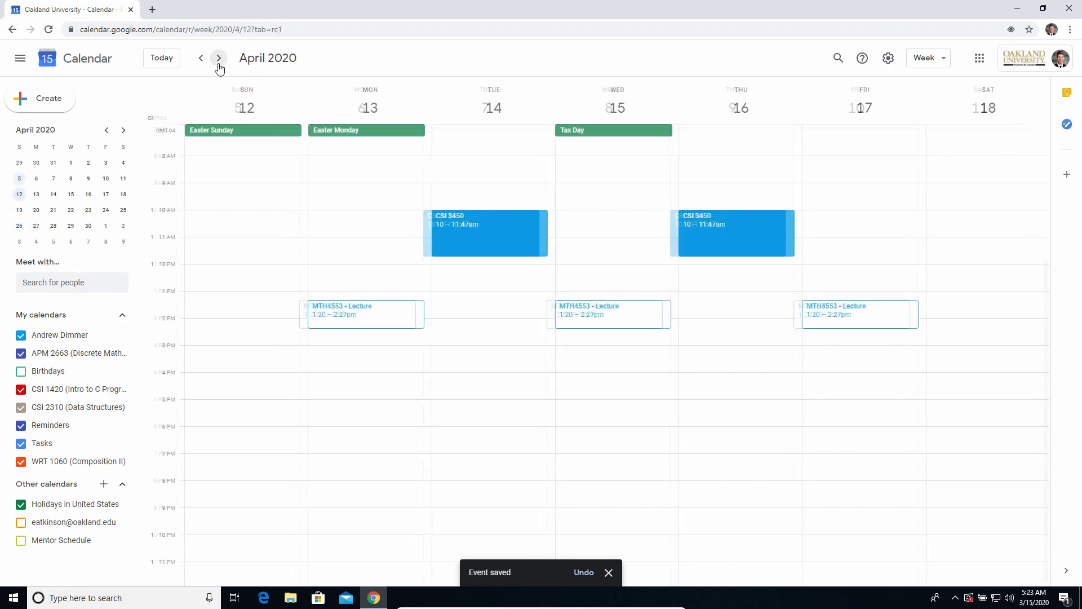
click(219, 66)
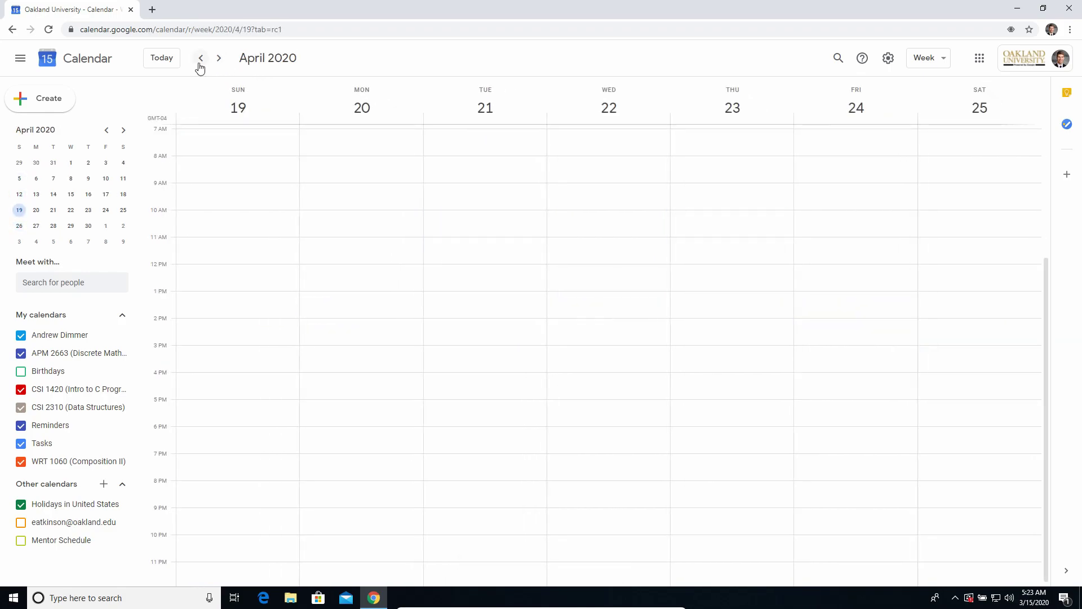